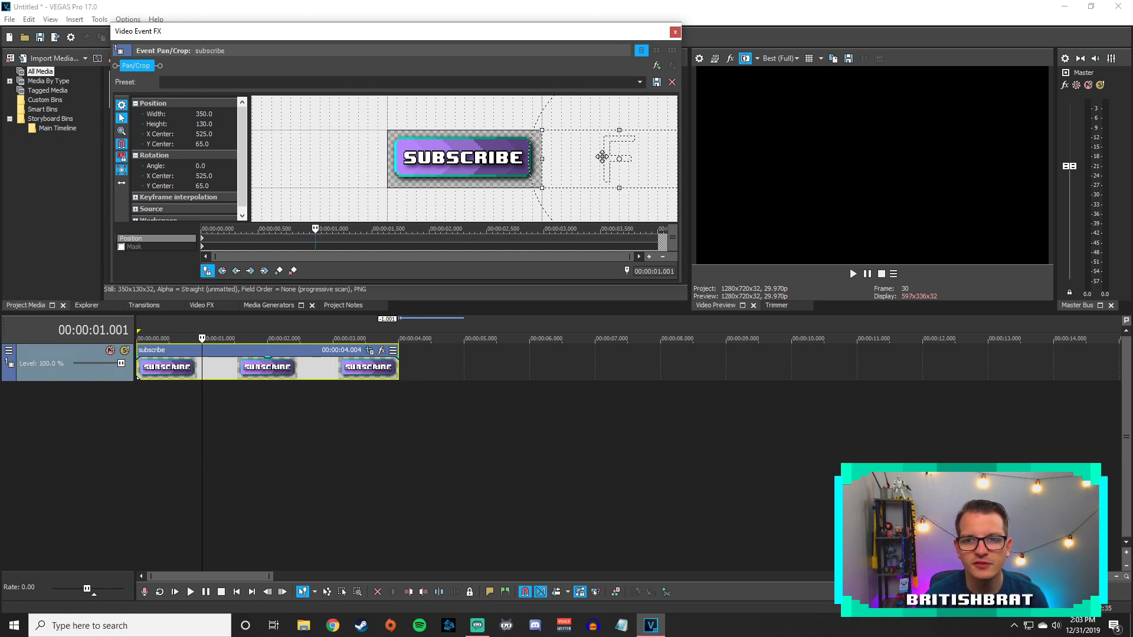
Move the pan/crop frame back over the subscribe button at 00:00:01.001, with an X center of 175
{"action": "left_click_drag", "start_coordinate": [601, 157], "coordinate": [450, 157]}
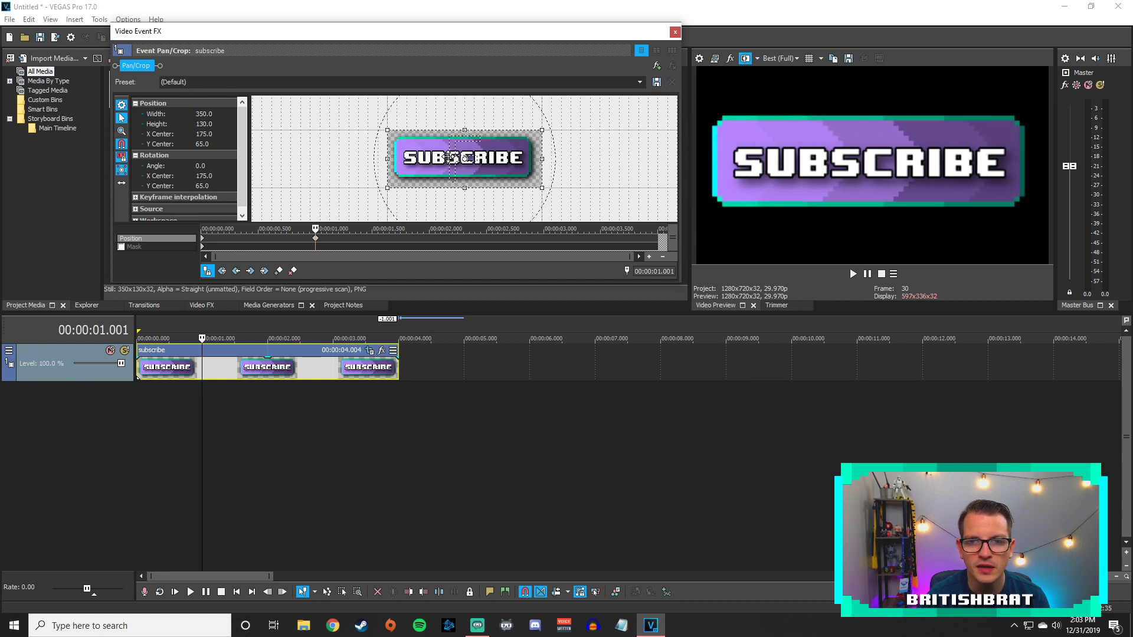
{"action": "right_click", "coordinate": [424, 158]}
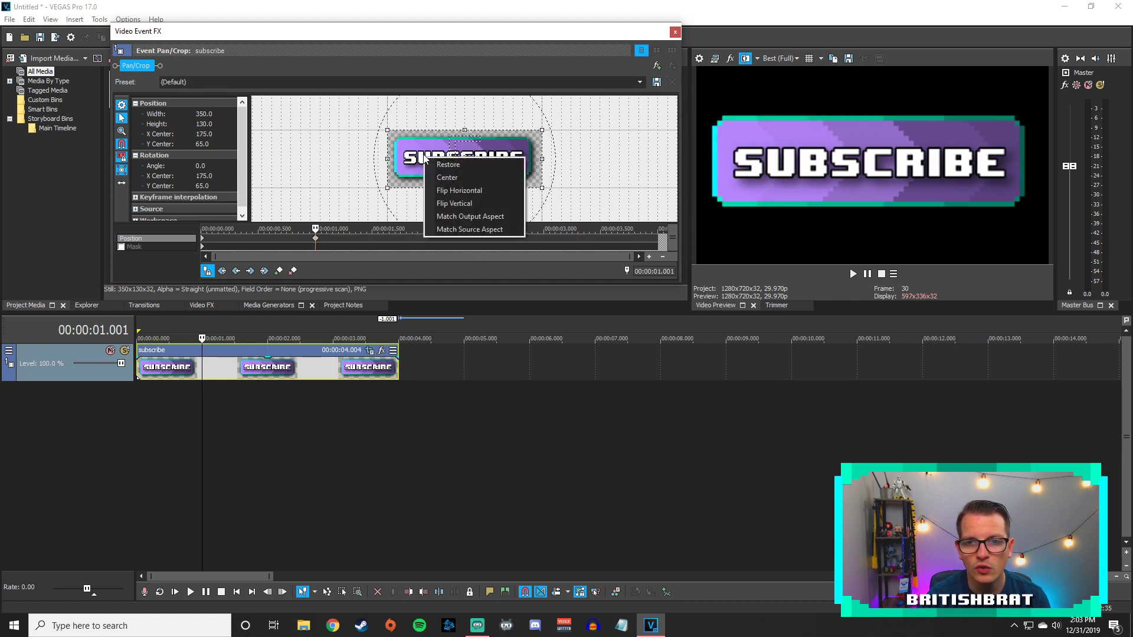
{"action": "left_click", "coordinate": [353, 258]}
Copy the pan/crop position keyframe from 00:00:01.001 and paste it at 00:00:03.003
{"action": "left_click_drag", "start_coordinate": [356, 254], "coordinate": [406, 259]}
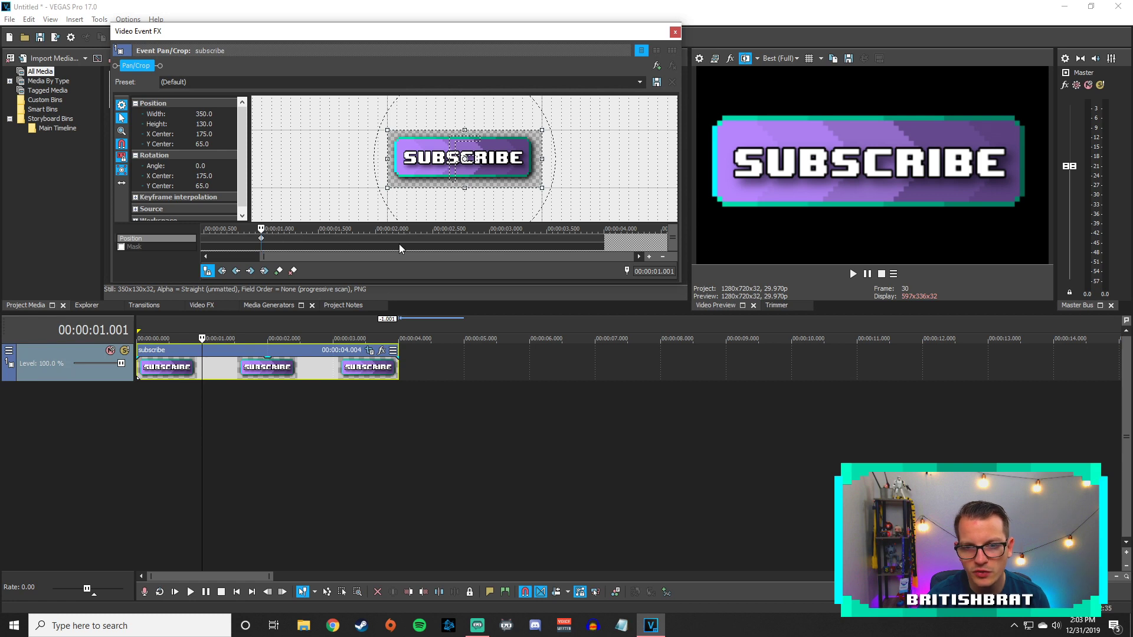
{"action": "left_click", "coordinate": [489, 237]}
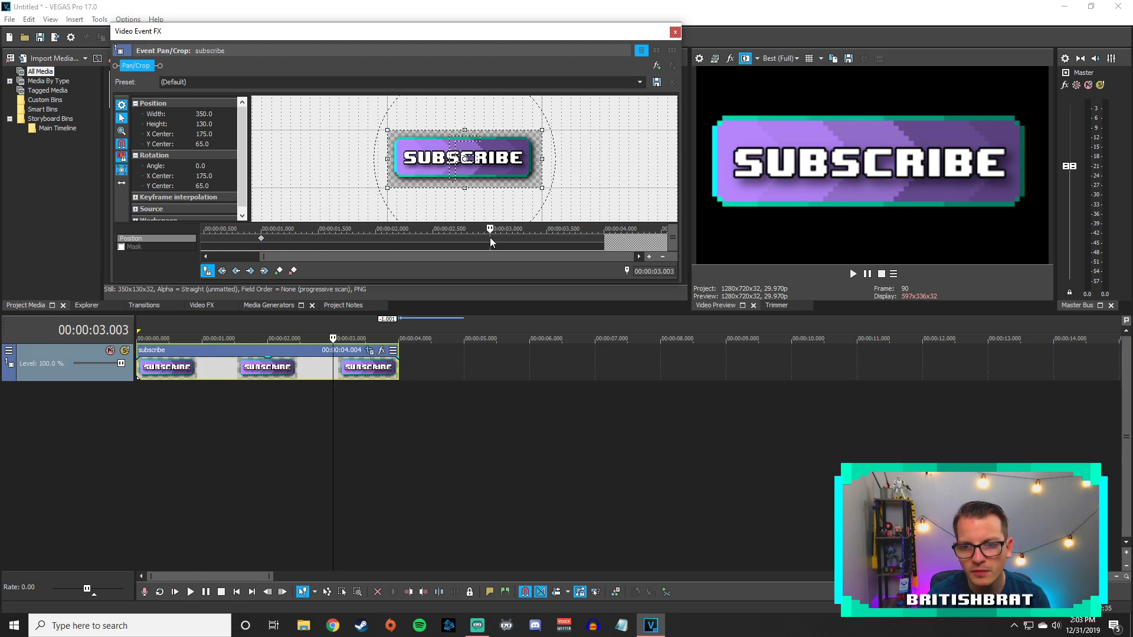
{"action": "right_click", "coordinate": [262, 238]}
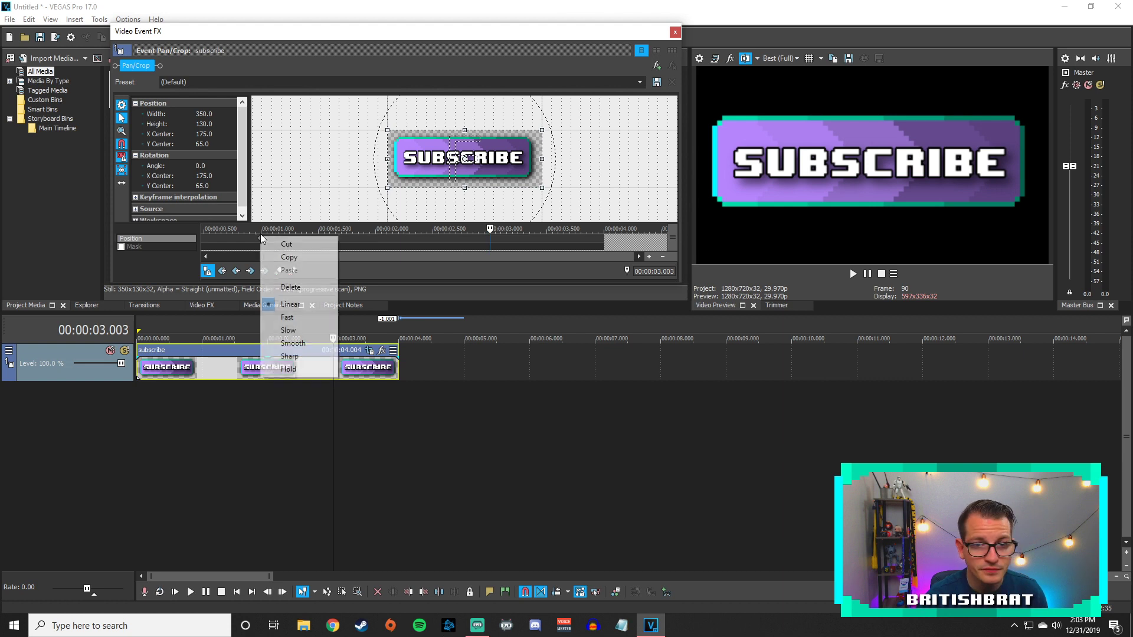
{"action": "left_click", "coordinate": [296, 258]}
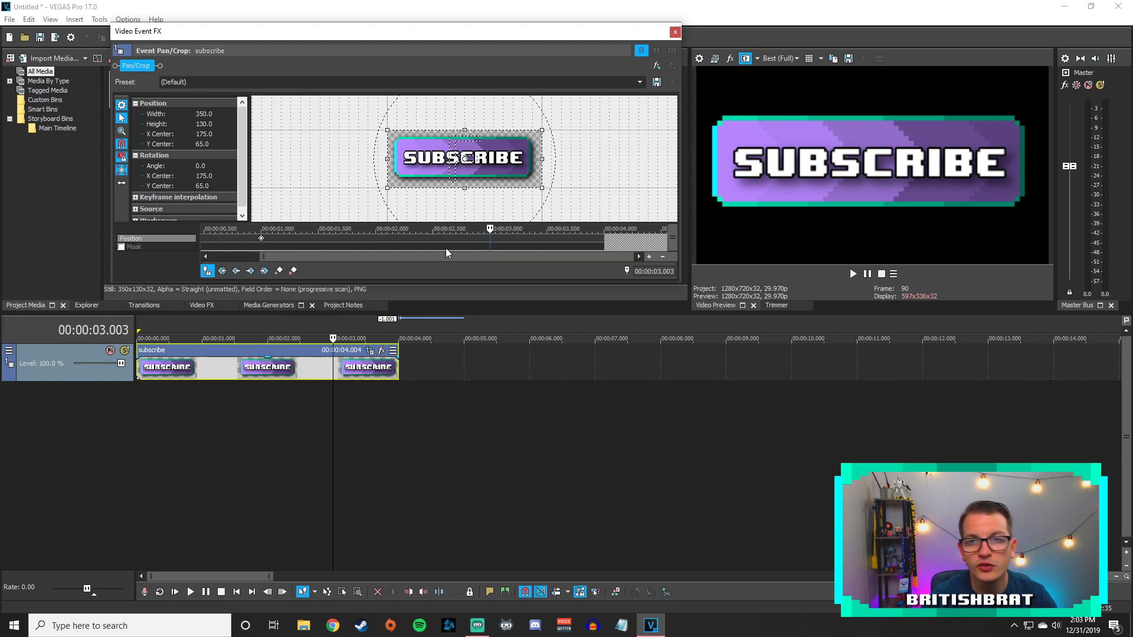
{"action": "right_click", "coordinate": [490, 239]}
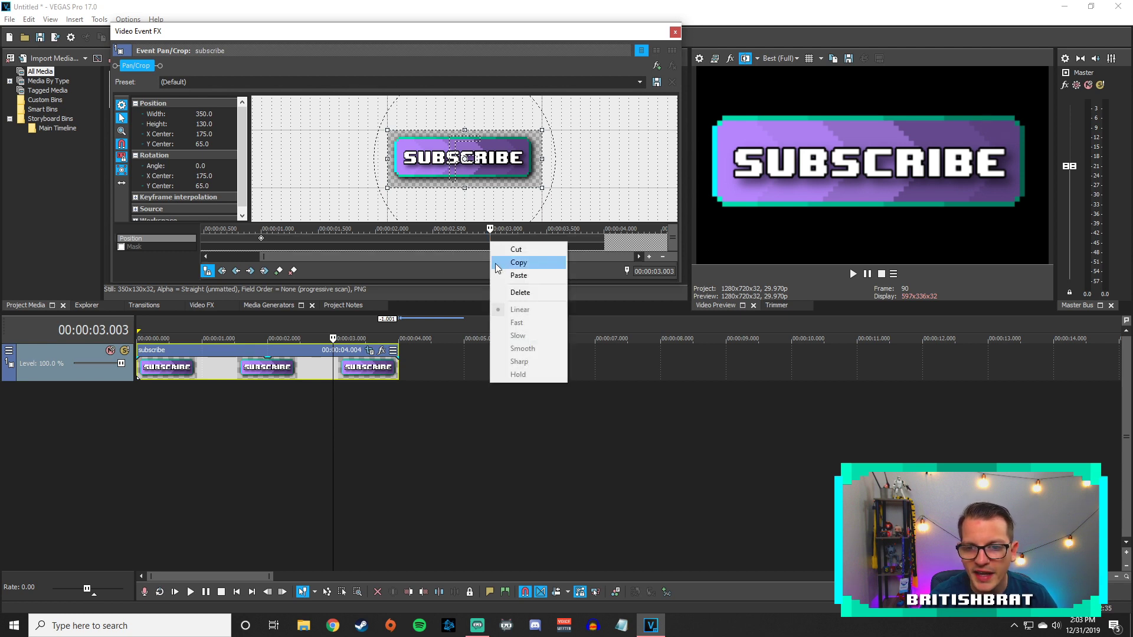
{"action": "left_click", "coordinate": [505, 281]}
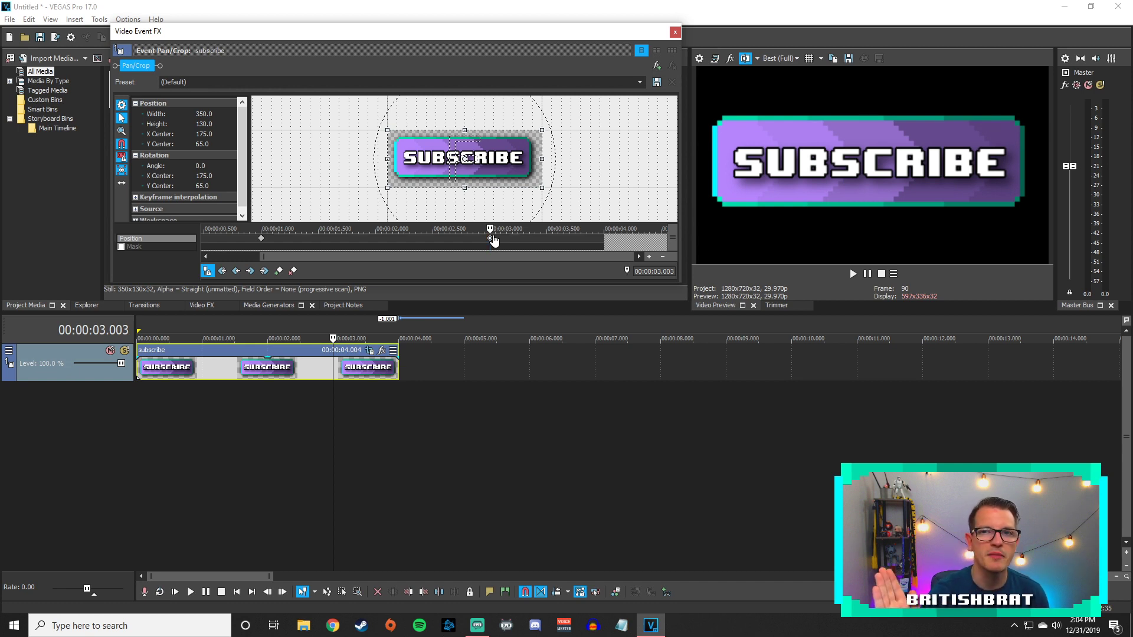
Move the pan/crop frame off the button at 00:00:04.004, to an X center of 525, and play the animation from the start
{"action": "left_click", "coordinate": [603, 243]}
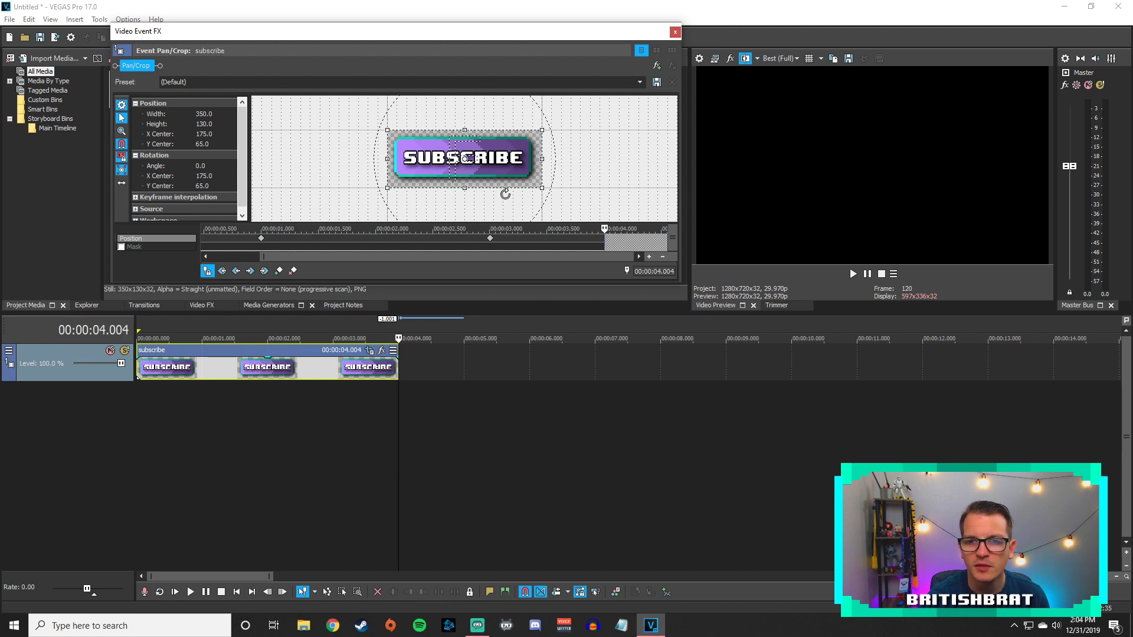
{"action": "left_click_drag", "start_coordinate": [470, 171], "coordinate": [620, 169]}
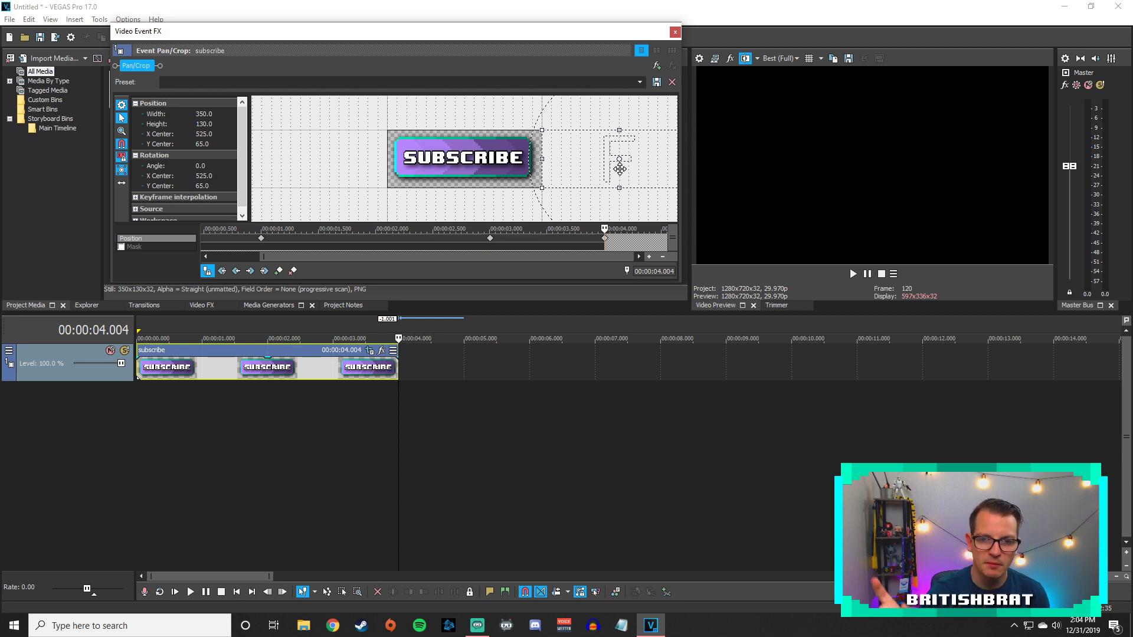
{"action": "left_click", "coordinate": [140, 349]}
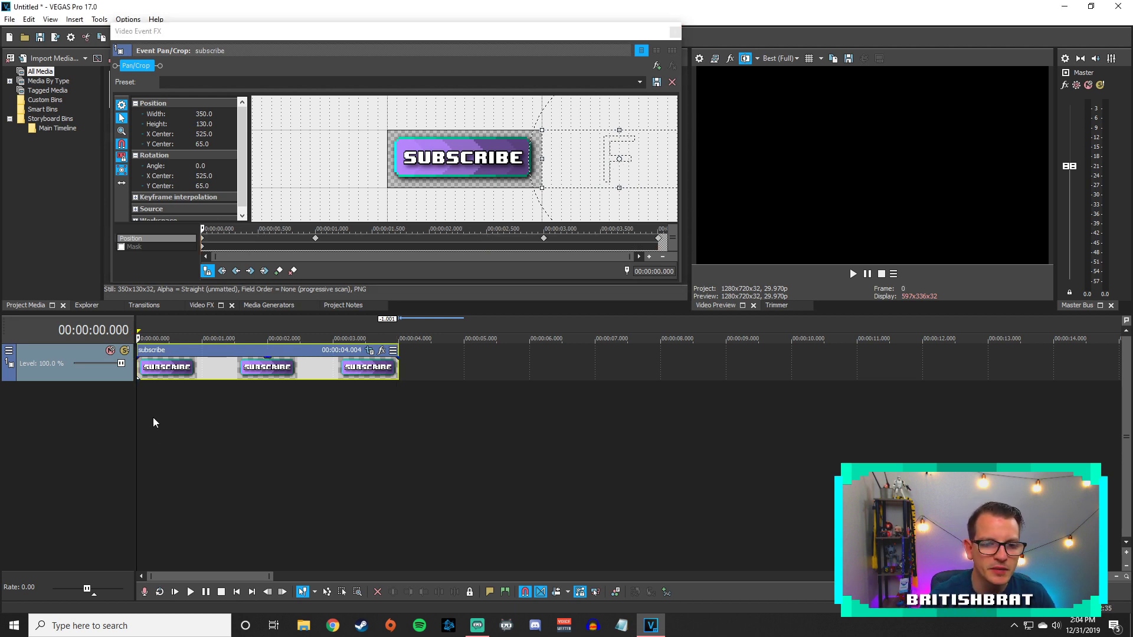
{"action": "key", "text": "space"}
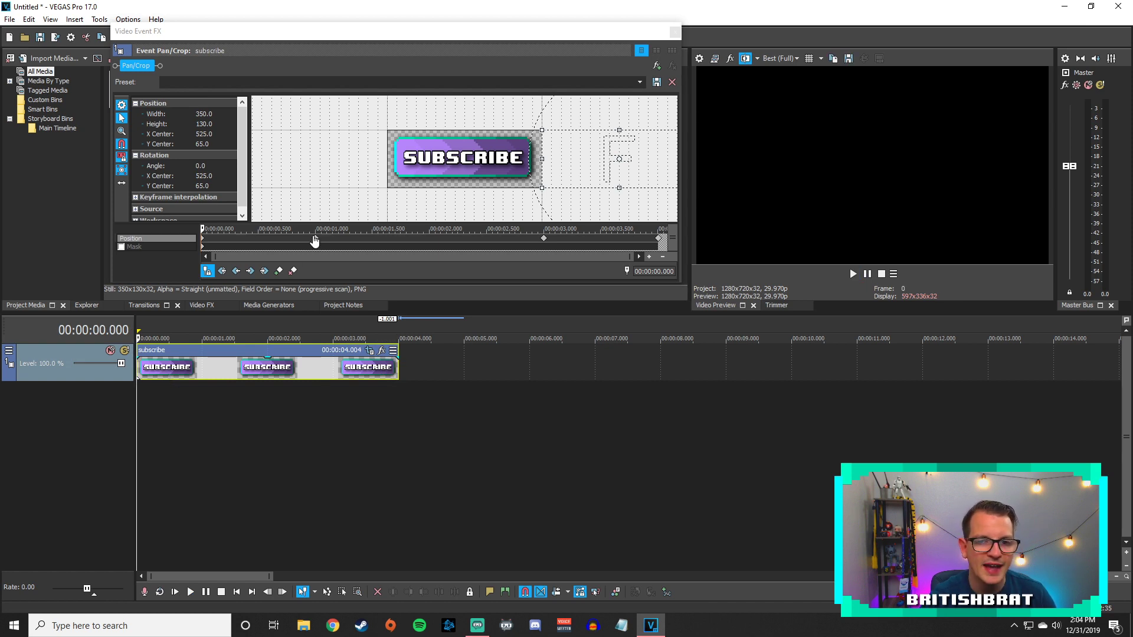
Add a position keyframe at 00:00:01.068 with the pan/crop frame enlarged to 437.5 by 162.5, shrinking the button
{"action": "scroll", "coordinate": [315, 247], "scroll_direction": "up", "scroll_amount": 2}
{"action": "left_click_drag", "start_coordinate": [380, 254], "coordinate": [403, 261]}
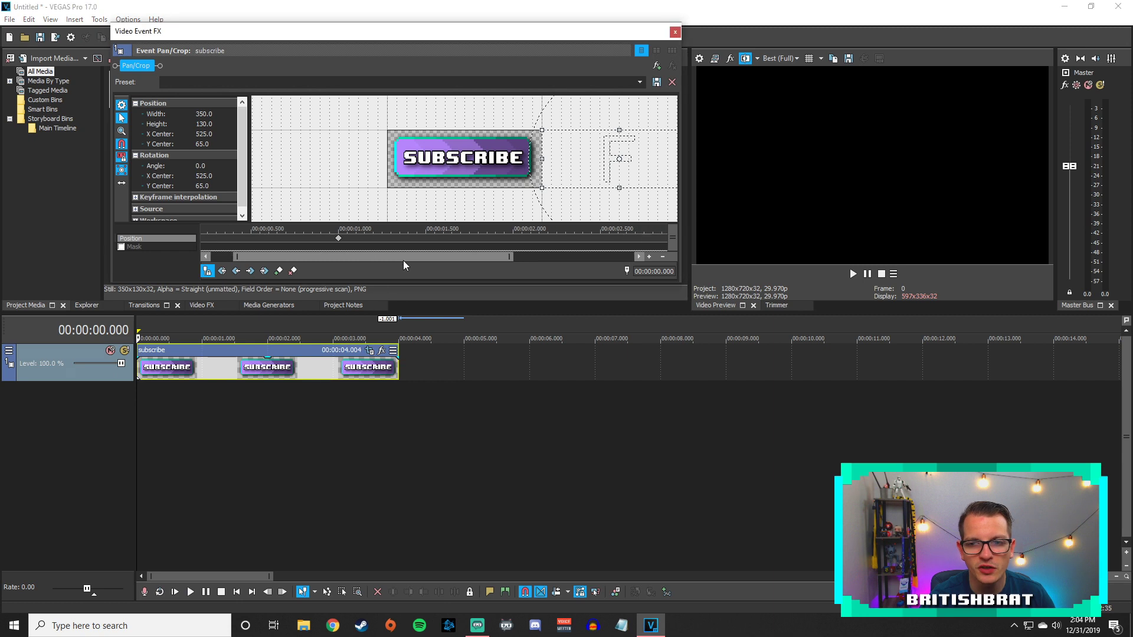
{"action": "left_click", "coordinate": [345, 236]}
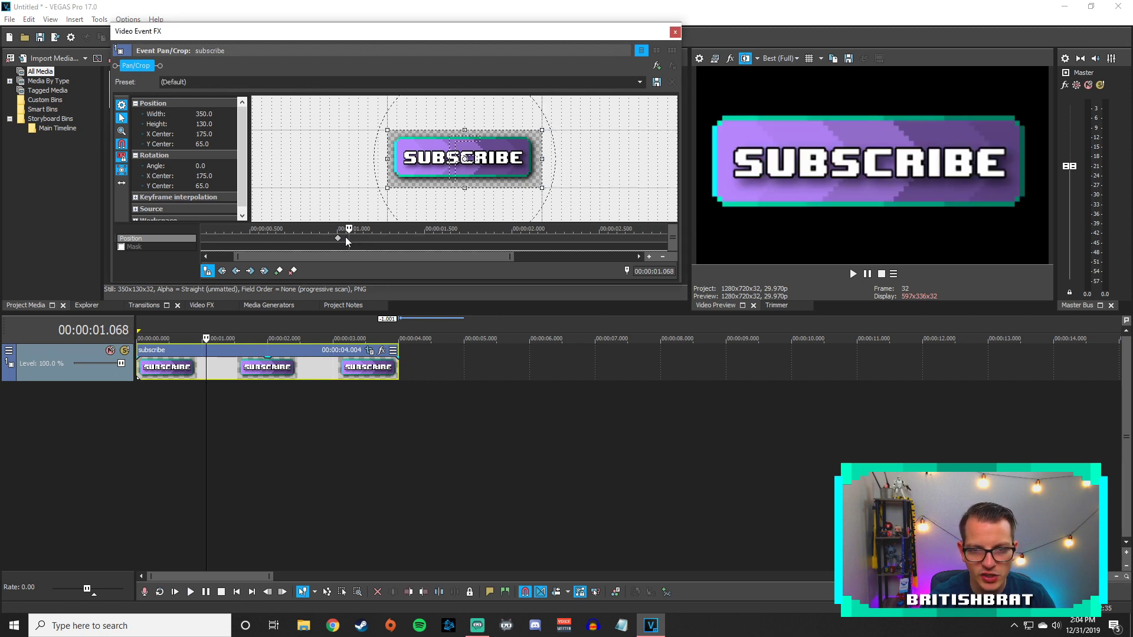
{"action": "left_click", "coordinate": [348, 238]}
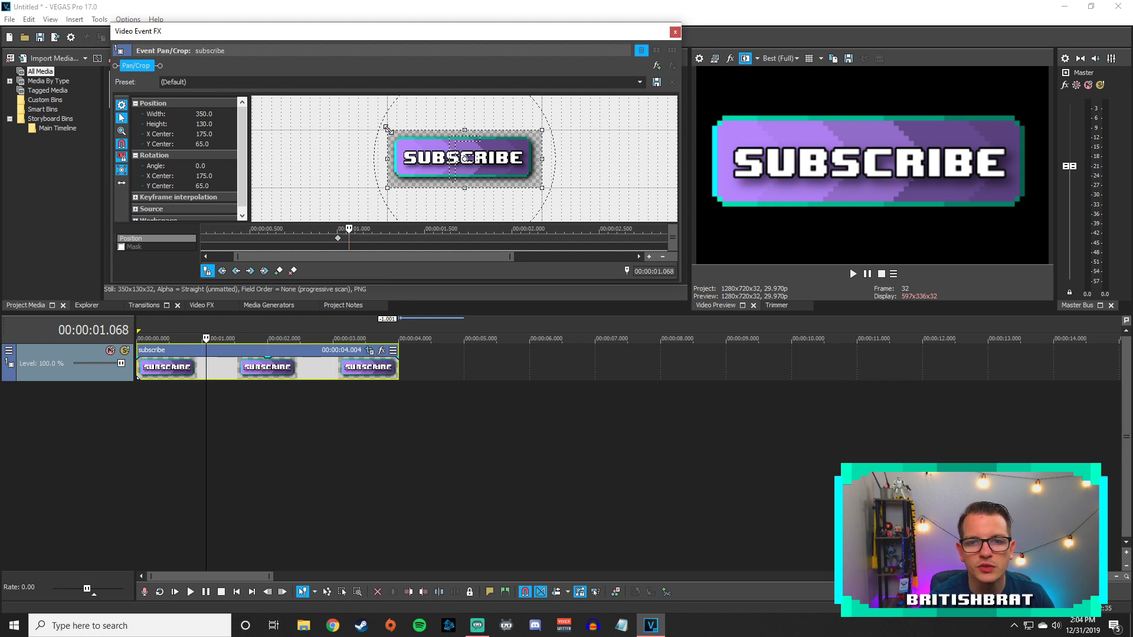
{"action": "left_click_drag", "start_coordinate": [382, 125], "coordinate": [370, 120]}
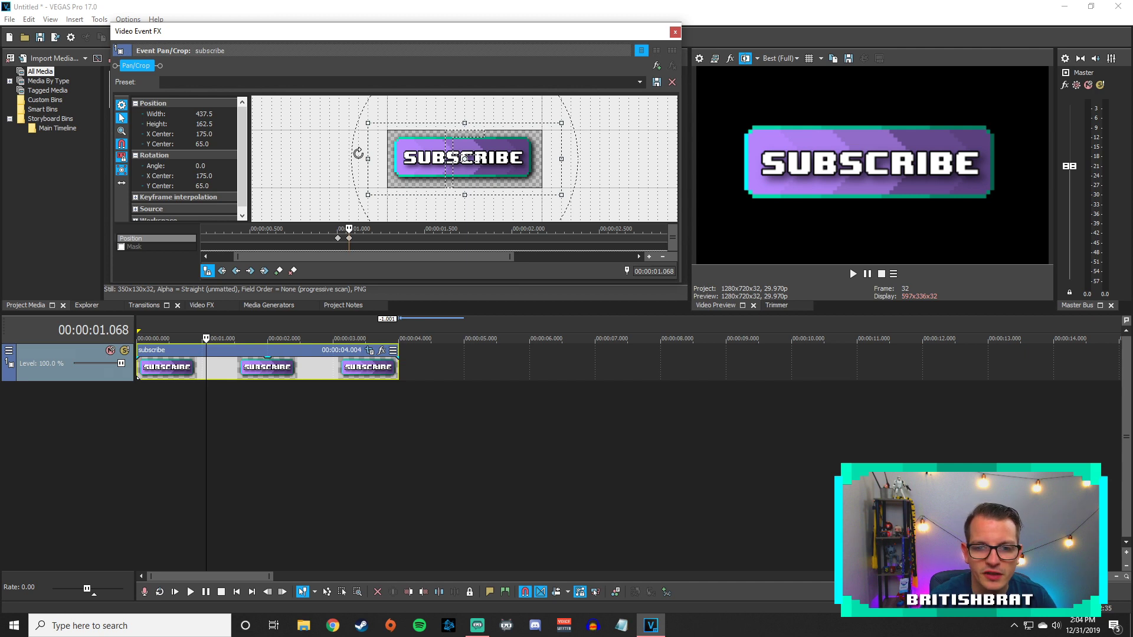
Resize the pan/crop frame back to 350 by 130 at 00:00:01.134 and preview the bounce from 00:00:00.901
{"action": "left_click", "coordinate": [363, 243]}
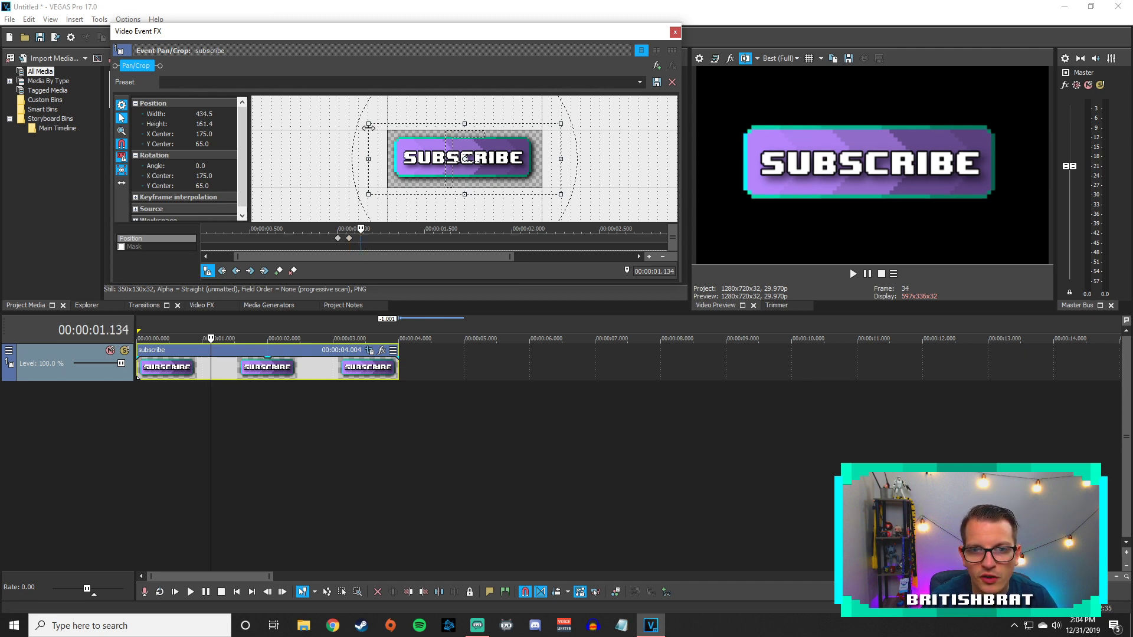
{"action": "left_click_drag", "start_coordinate": [368, 124], "coordinate": [383, 128]}
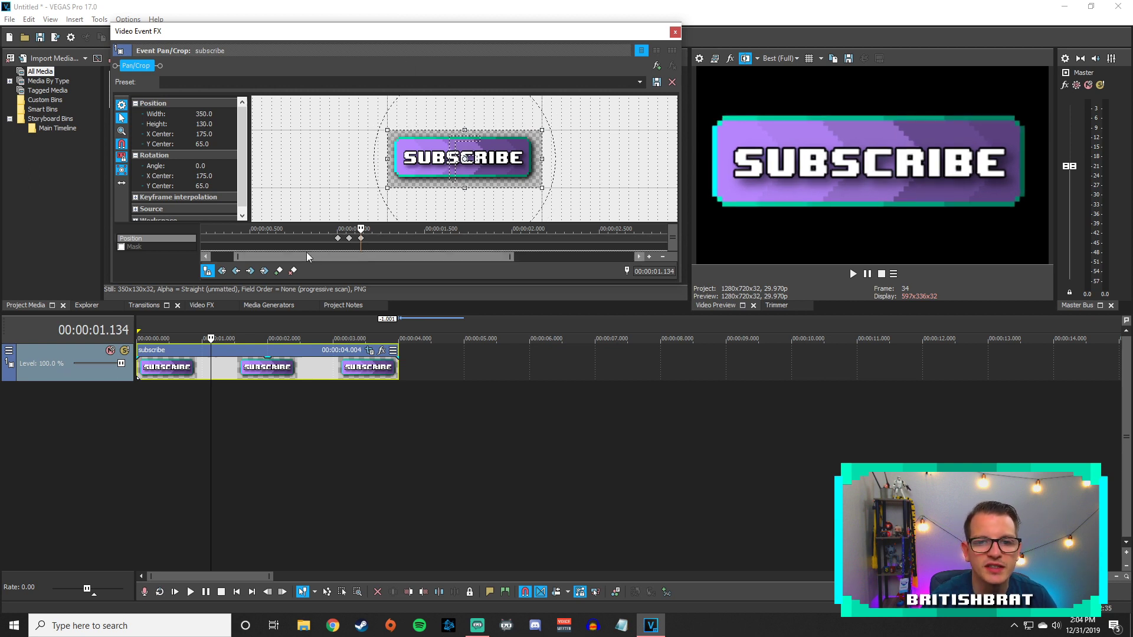
{"action": "left_click", "coordinate": [196, 360]}
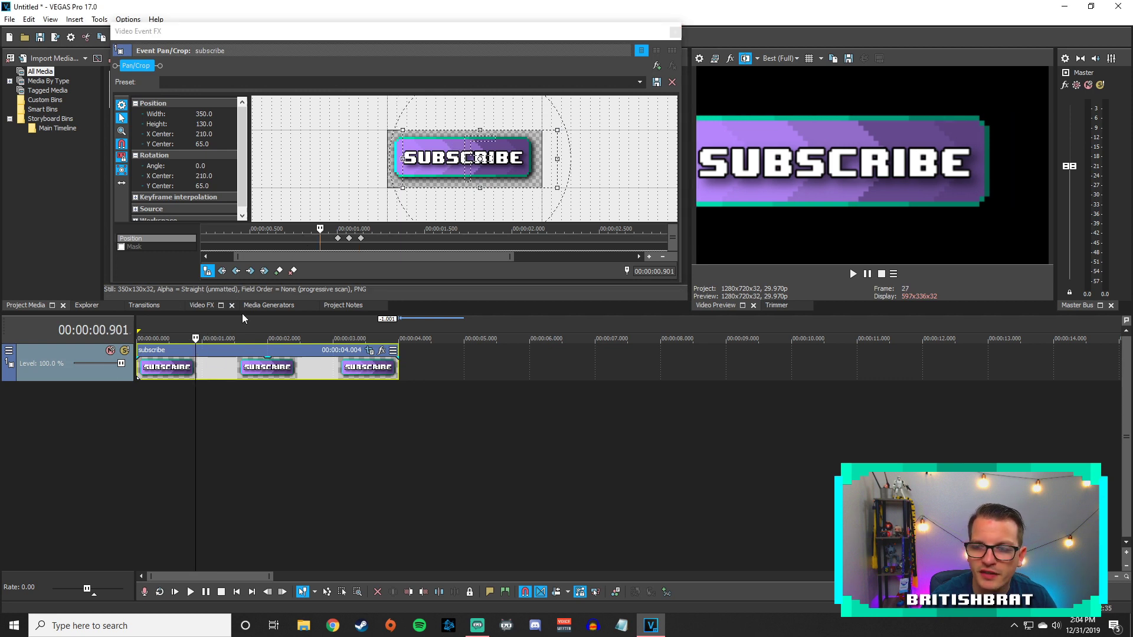
{"action": "key", "text": "space"}
{"action": "key", "text": "space"}
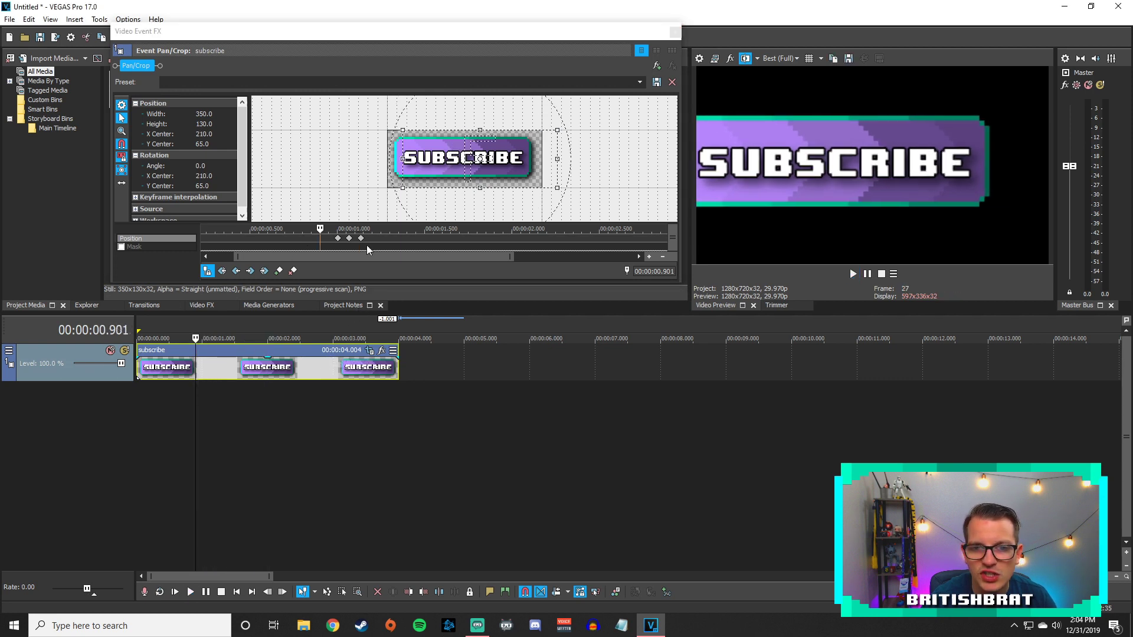
Space the last two bounce keyframes further apart, to about 1.1 and 1.2 seconds, and replay the animation
{"action": "left_click", "coordinate": [362, 241]}
{"action": "mouse_move", "coordinate": [362, 240]}
{"action": "left_mouse_down"}
{"action": "mouse_move", "coordinate": [372, 242]}
{"action": "mouse_move", "coordinate": [355, 241]}
{"action": "left_mouse_up"}
{"action": "left_click", "coordinate": [183, 366]}
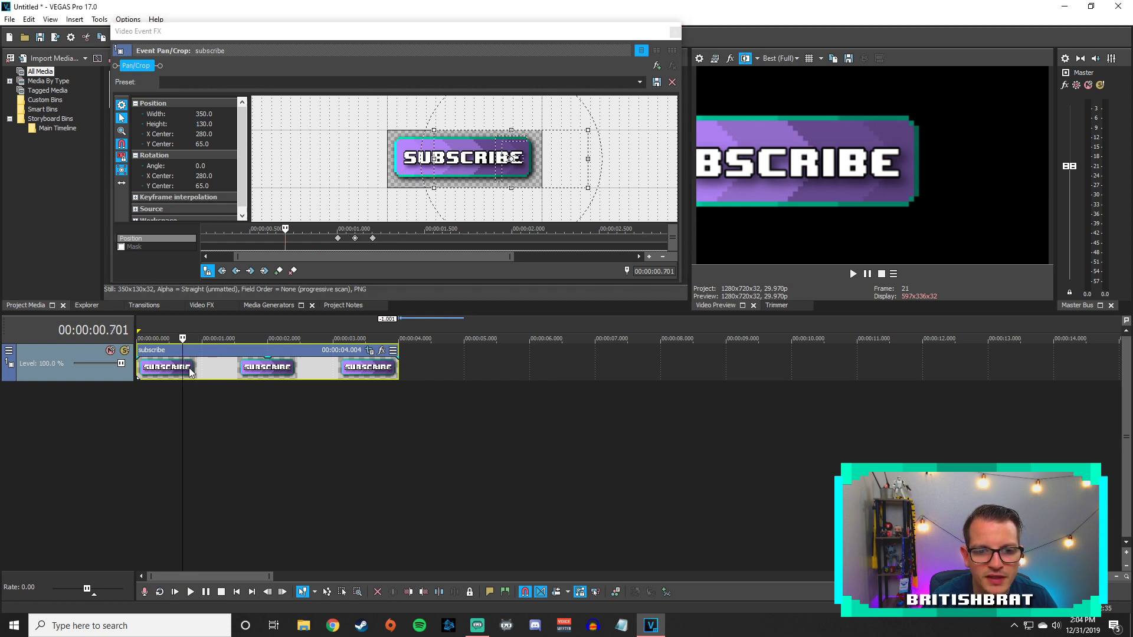
{"action": "key", "text": "space"}
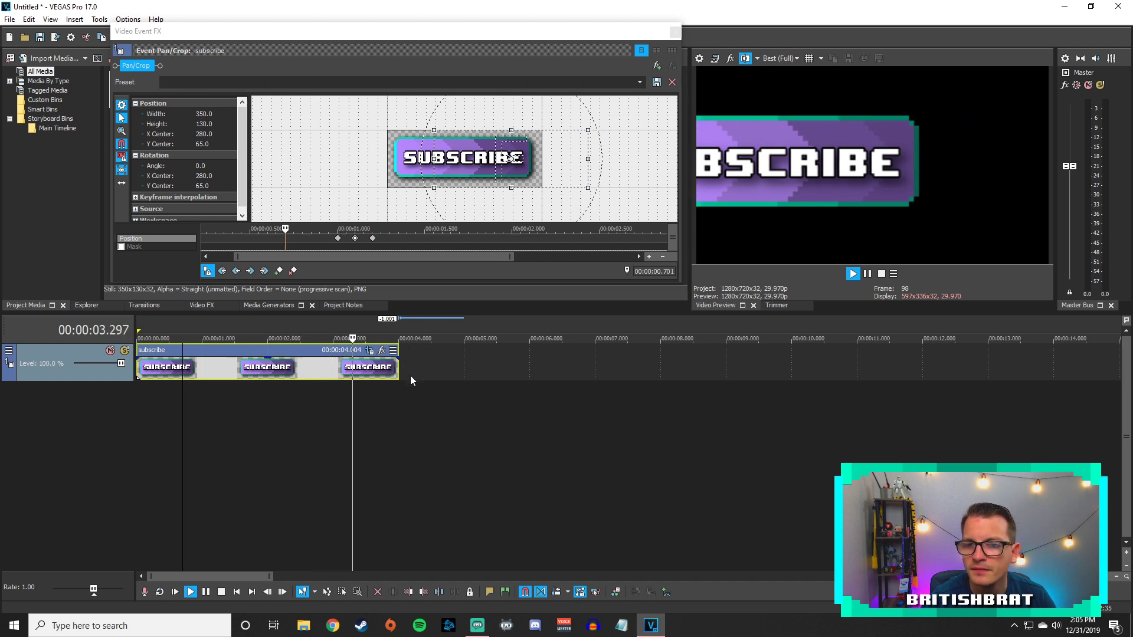
{"action": "left_click", "coordinate": [163, 349]}
{"action": "key", "text": "space"}
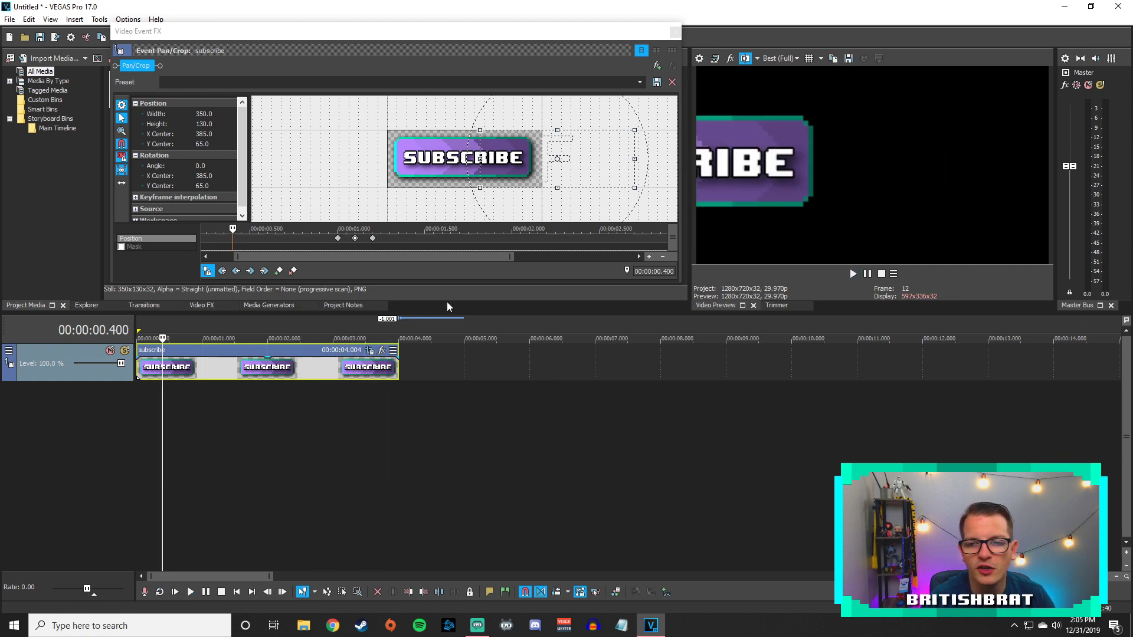
Close the Video Event FX window and place Mouse Click - Sound Effect (HD).mp3 on a new audio track near the clip's start
{"action": "left_click", "coordinate": [675, 32]}
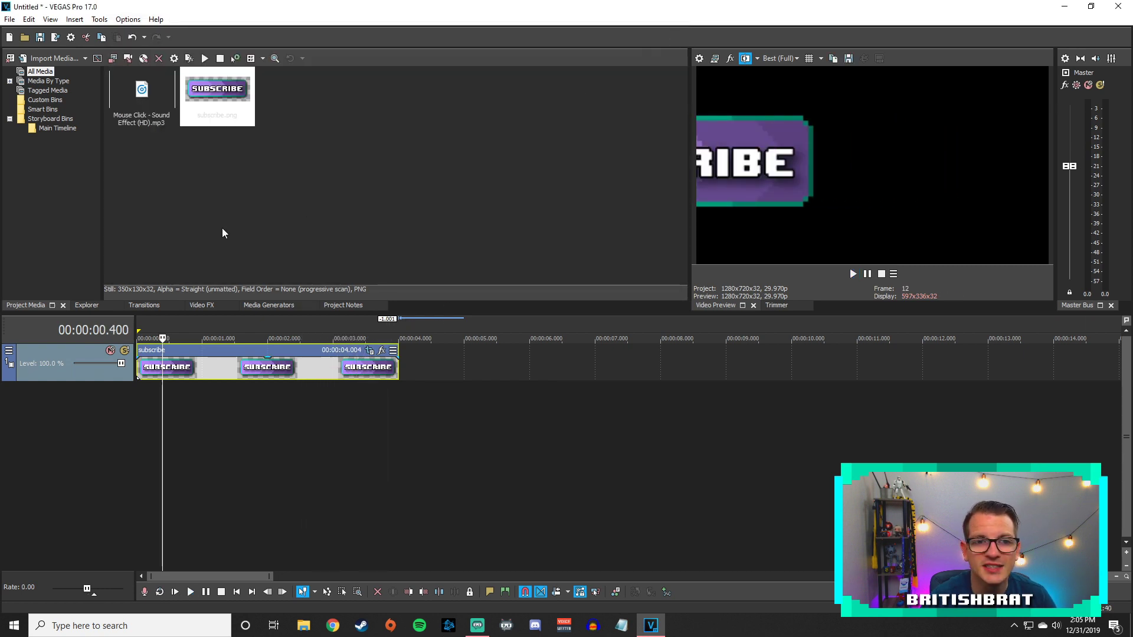
{"action": "right_click", "coordinate": [44, 419]}
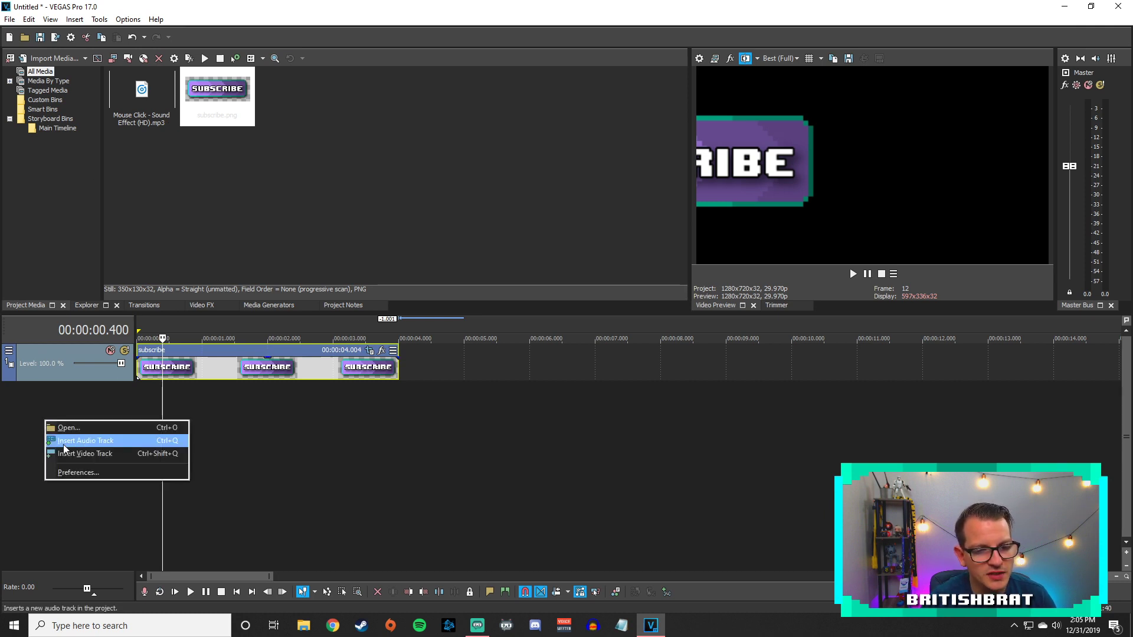
{"action": "left_click", "coordinate": [65, 443]}
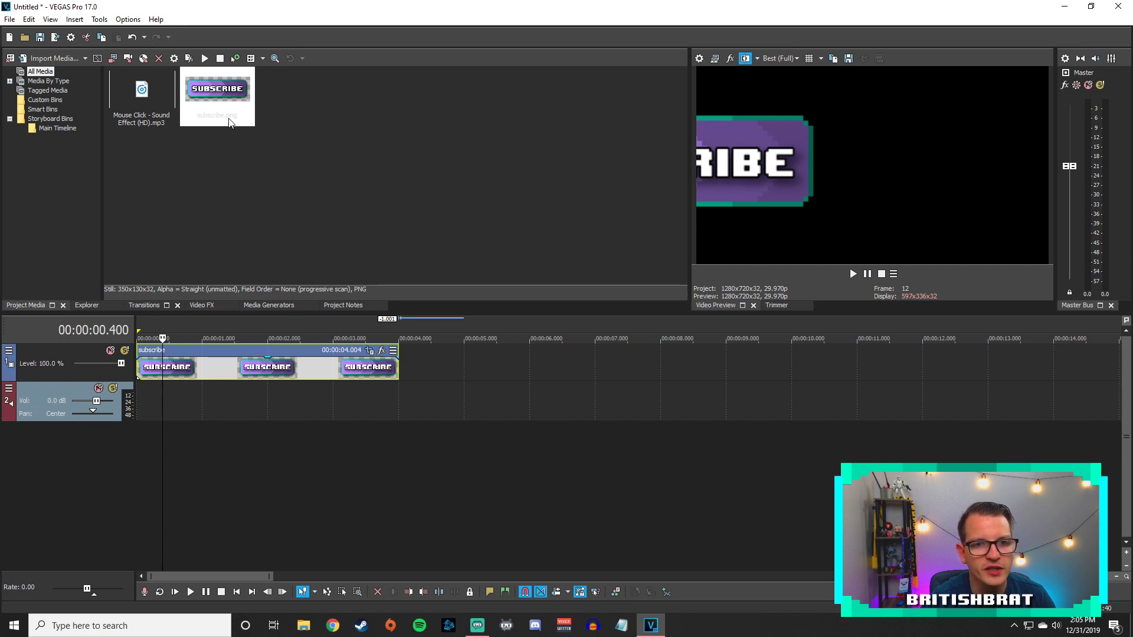
{"action": "left_click", "coordinate": [168, 83]}
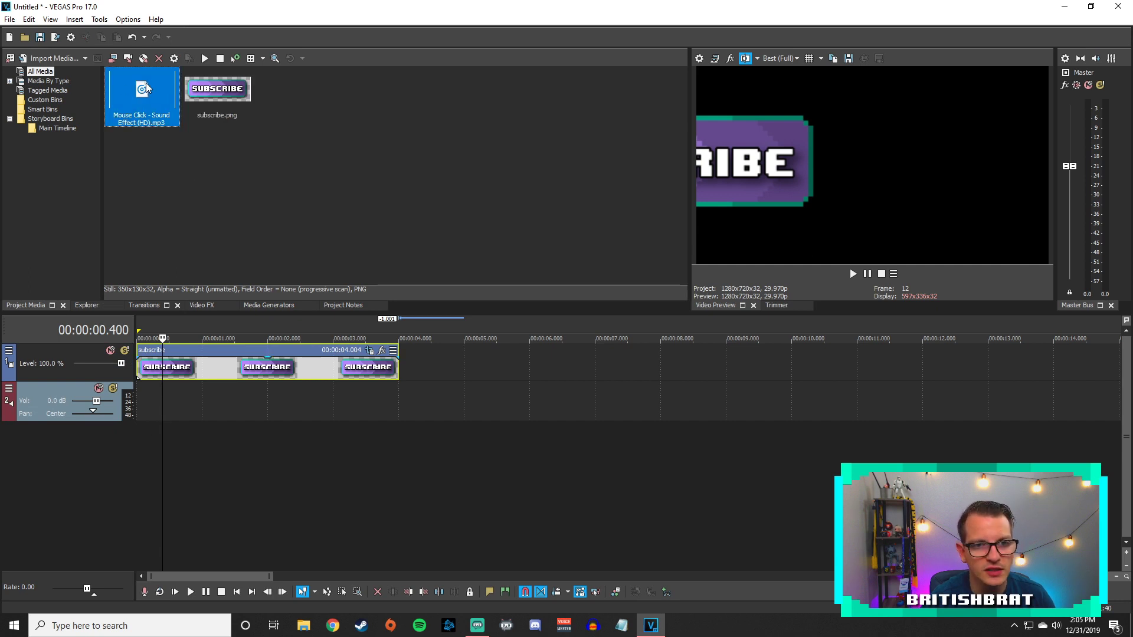
{"action": "left_click_drag", "start_coordinate": [146, 83], "coordinate": [150, 392]}
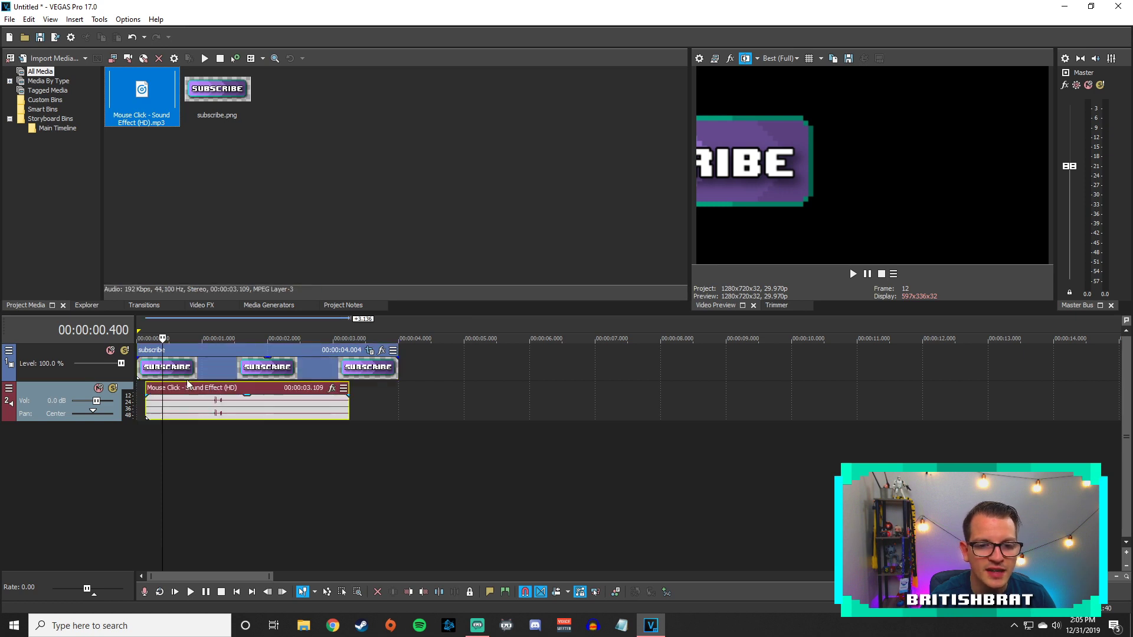
Play the section around 1.1 seconds to compare the mouse click sound's timing with the button's bounce
{"action": "left_click", "coordinate": [210, 361]}
{"action": "left_click", "coordinate": [209, 367]}
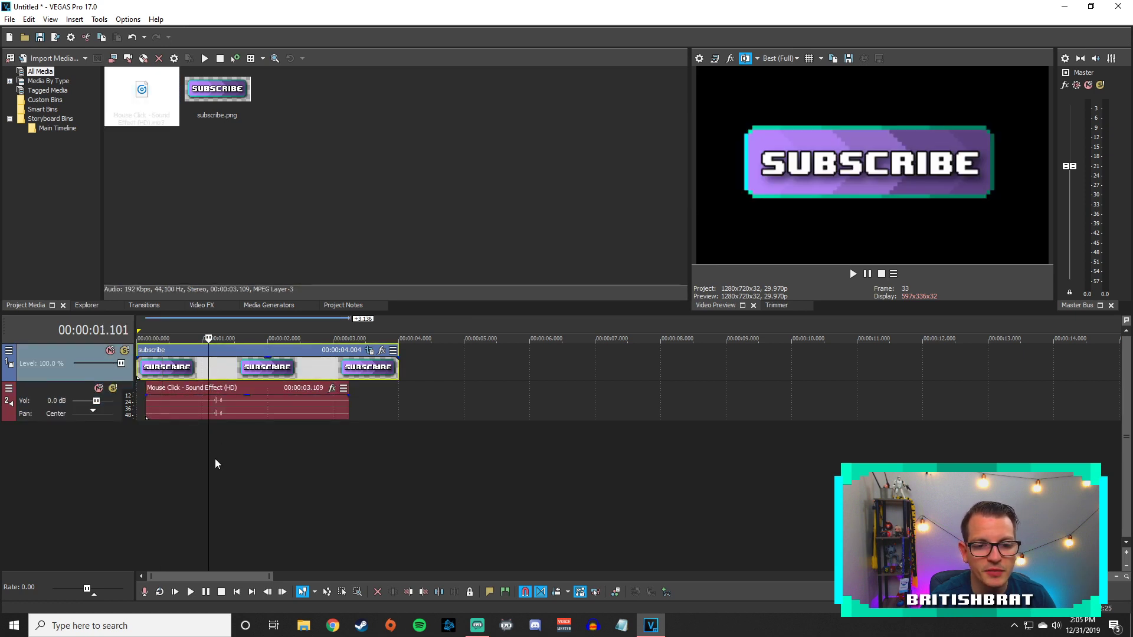
{"action": "key", "text": "space"}
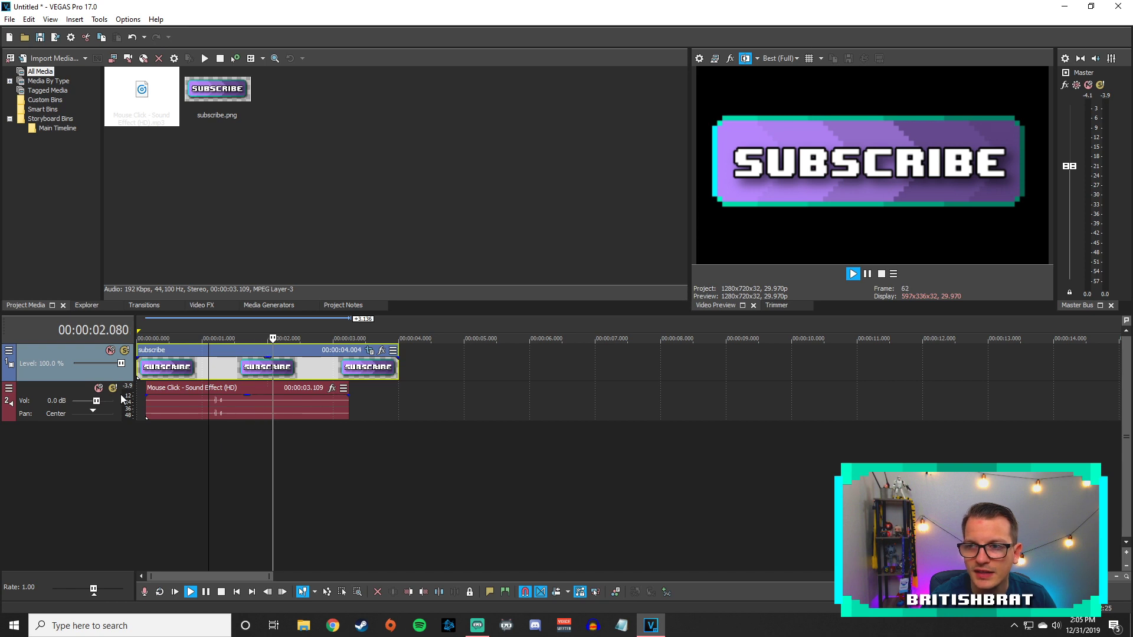
{"action": "key", "text": "space"}
{"action": "left_click", "coordinate": [186, 401]}
{"action": "left_click", "coordinate": [199, 401]}
{"action": "key", "text": "space"}
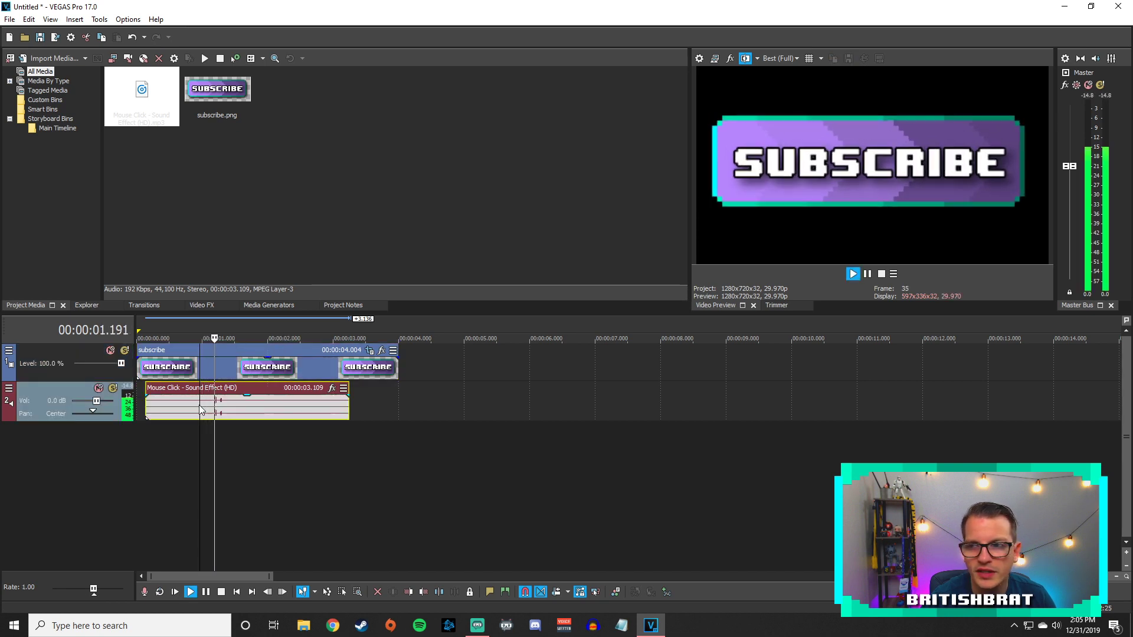
{"action": "key", "text": "space"}
Step frame by frame through the subscribe clip around 1.1 seconds to find the frame where the button is smallest
{"action": "left_click", "coordinate": [203, 369]}
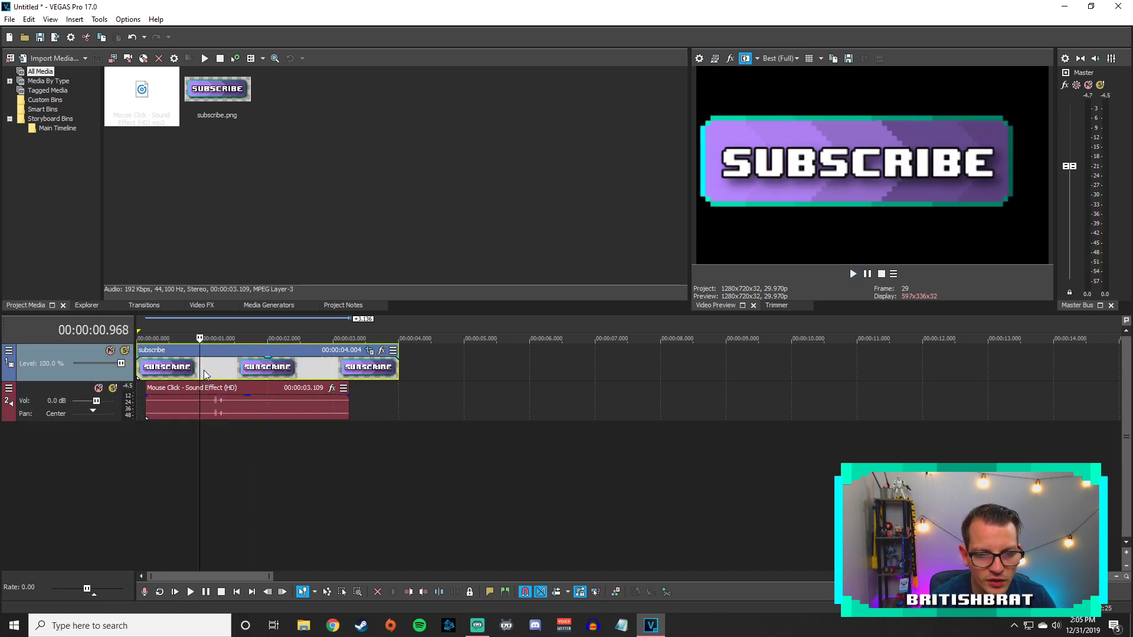
{"action": "key", "text": "Right"}
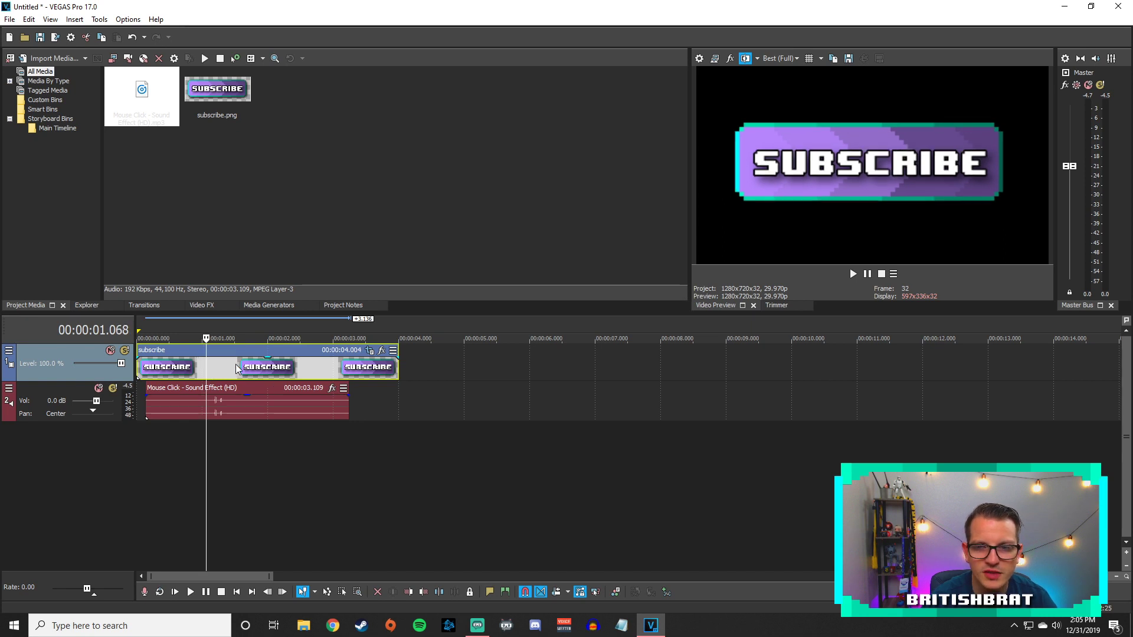
{"action": "key", "text": "Right"}
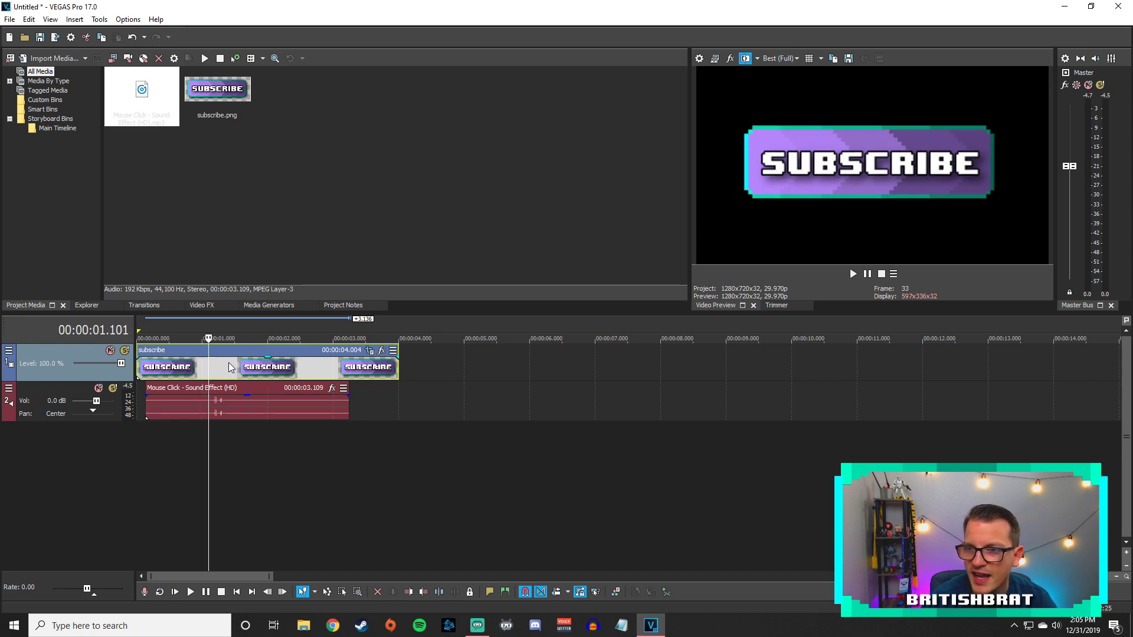
{"action": "key", "text": "Left"}
{"action": "key", "text": "Right"}
{"action": "key", "text": "Right"}
{"action": "key", "text": "Left"}
{"action": "key", "text": "Right"}
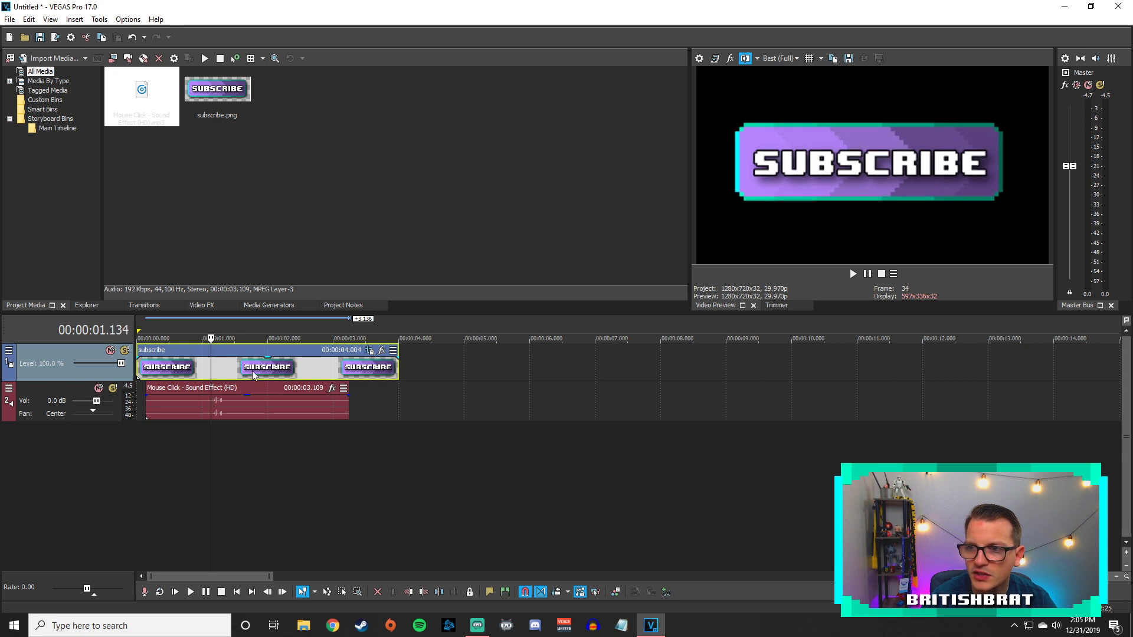
{"action": "key", "text": "Left"}
{"action": "key", "text": "Right"}
{"action": "key", "text": "Left"}
Park the playhead at 00:00:01.101 and shift the mouse click audio 0.133 seconds earlier so its click lines up with the bounce
{"action": "double_click", "coordinate": [236, 391]}
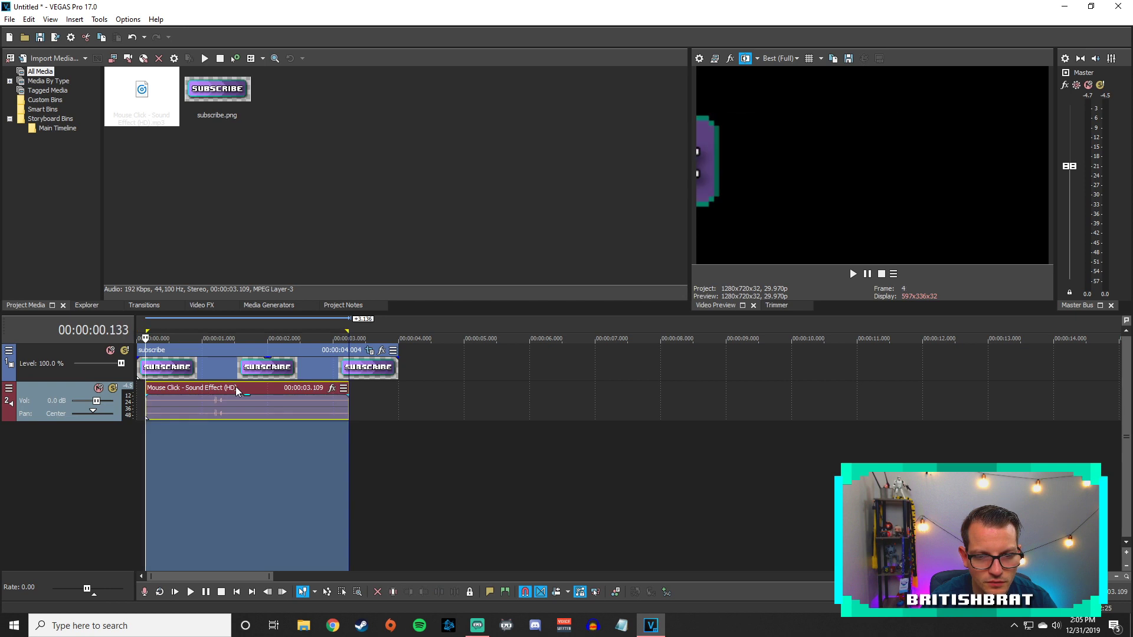
{"action": "left_click", "coordinate": [340, 423]}
{"action": "left_click", "coordinate": [209, 367]}
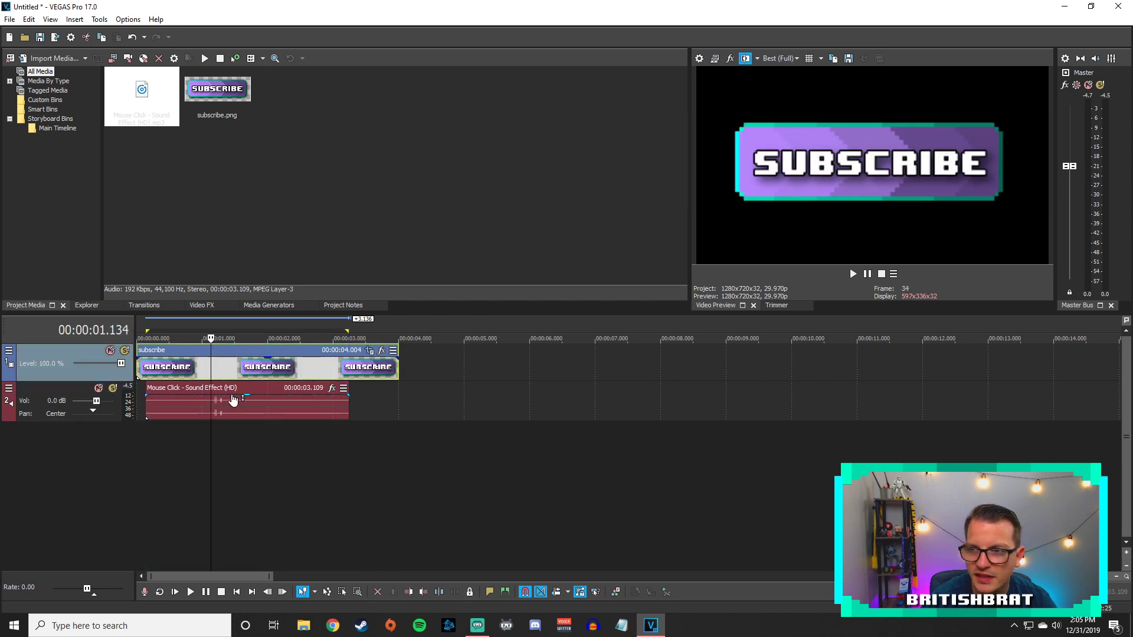
{"action": "key", "text": "Right"}
{"action": "key", "text": "Left"}
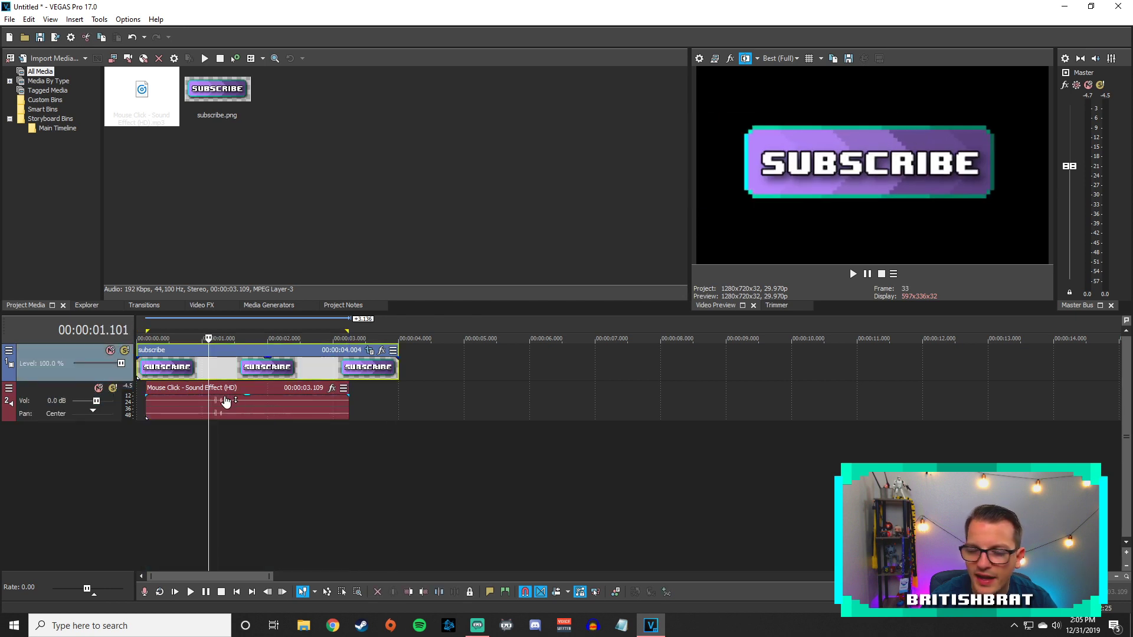
{"action": "left_click_drag", "start_coordinate": [224, 394], "coordinate": [220, 392]}
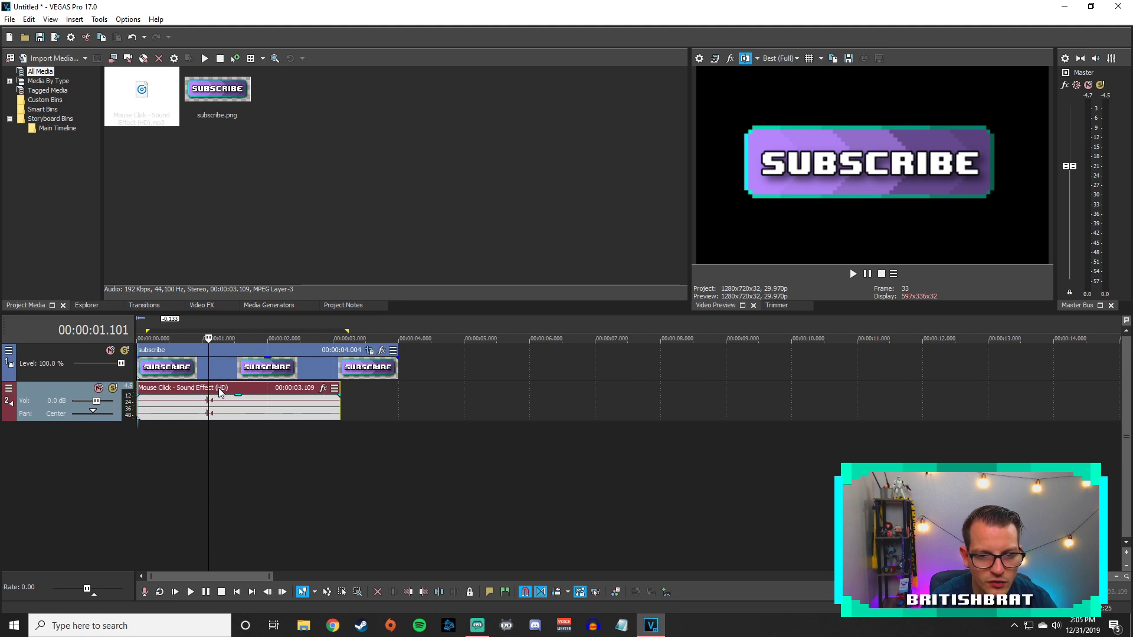
Play the timeline from 00:00:00.734 to check the click sound against the button's bounce
{"action": "left_click", "coordinate": [184, 404]}
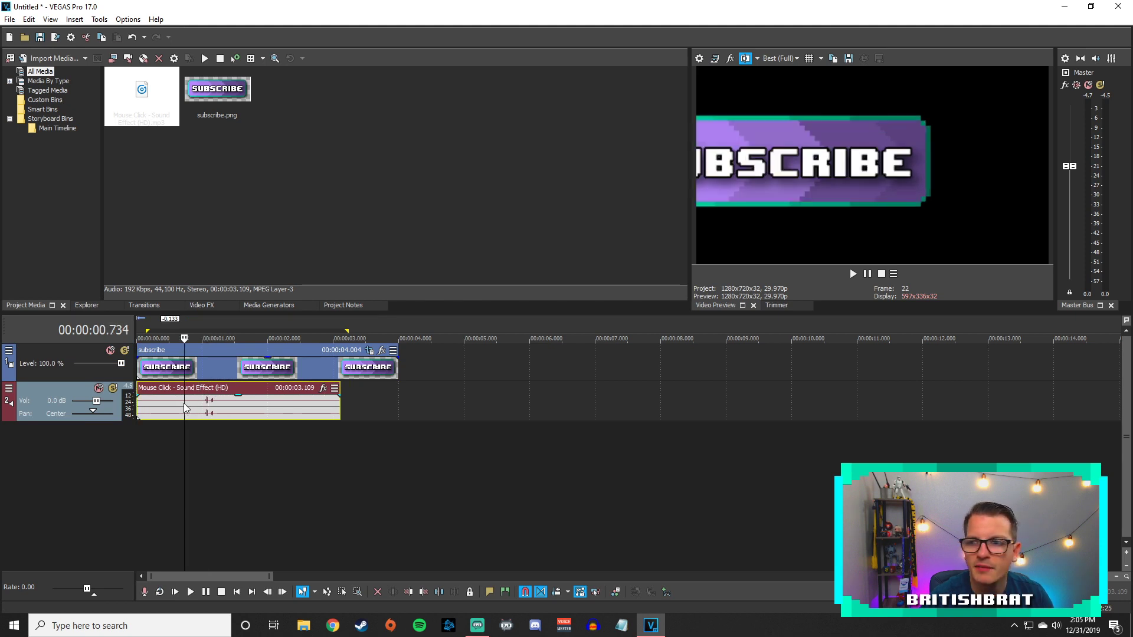
{"action": "key", "text": "space"}
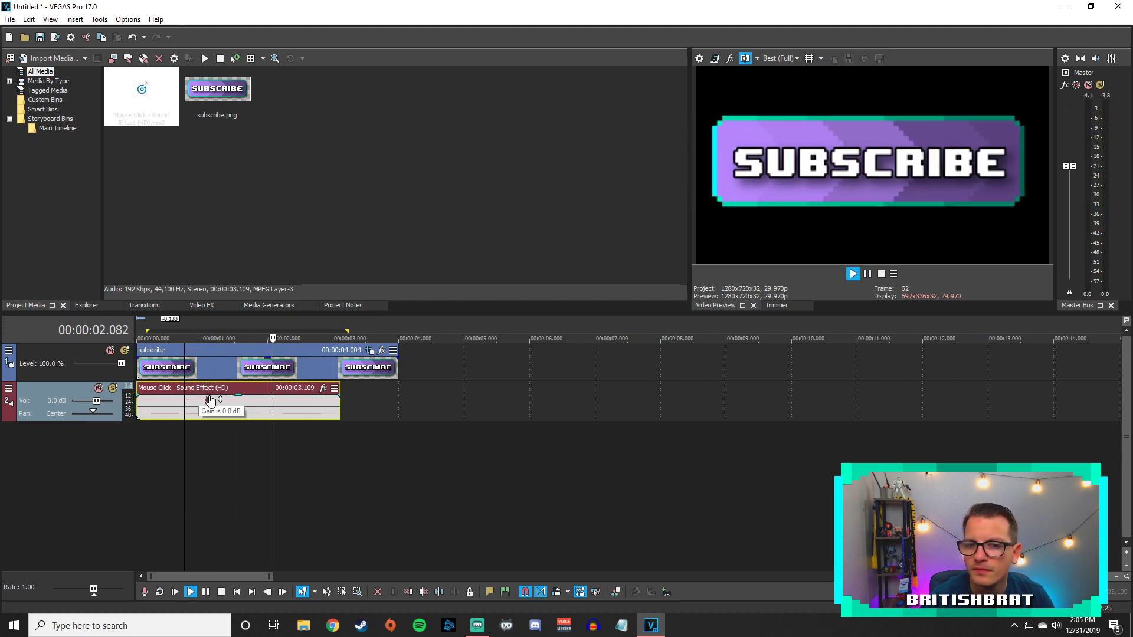
{"action": "key", "text": "space"}
Select the time range from the project start to the subscribe clip's end at 00:00:04.004, enable loop playback and preview the animation
{"action": "left_click", "coordinate": [362, 404]}
{"action": "left_click_drag", "start_coordinate": [395, 407], "coordinate": [137, 448]}
{"action": "left_click", "coordinate": [160, 592]}
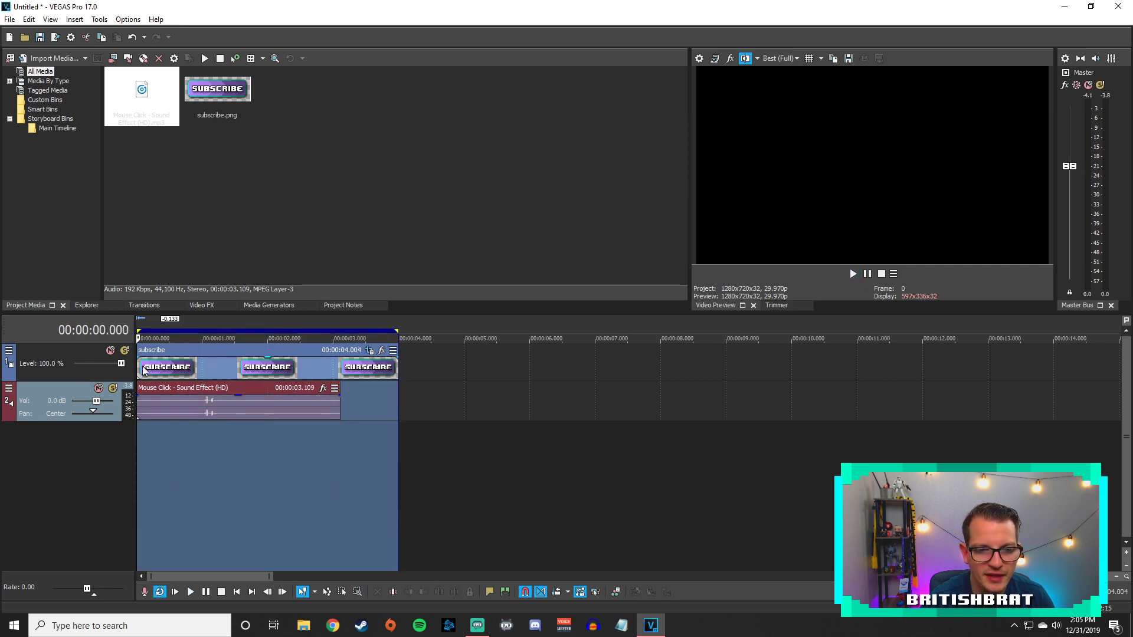
{"action": "key", "text": "space"}
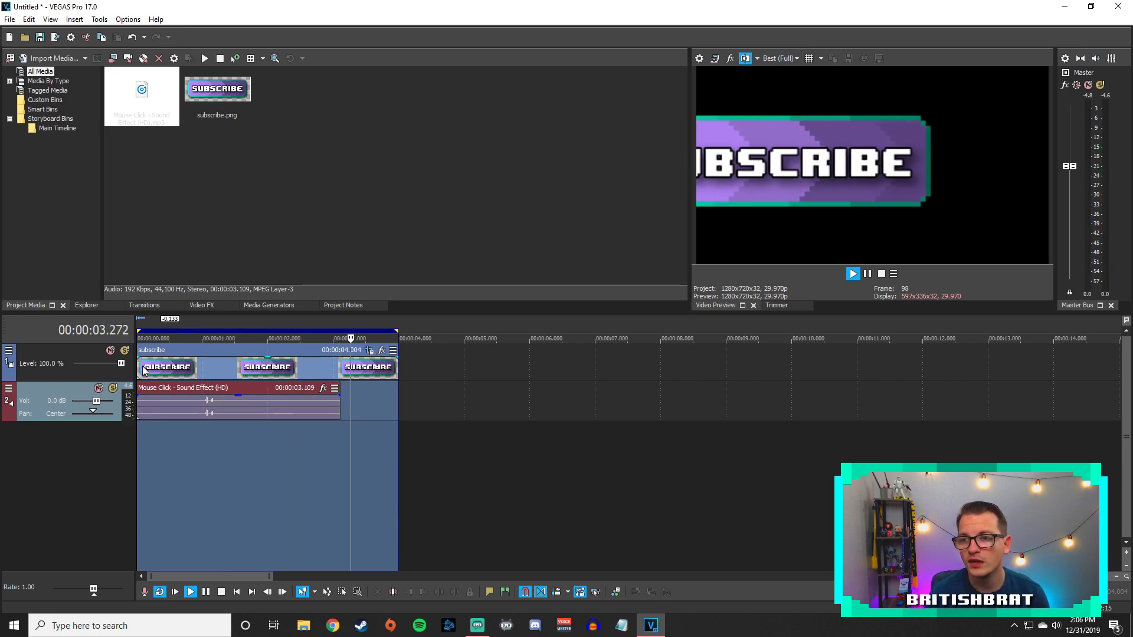
{"action": "key", "text": "space"}
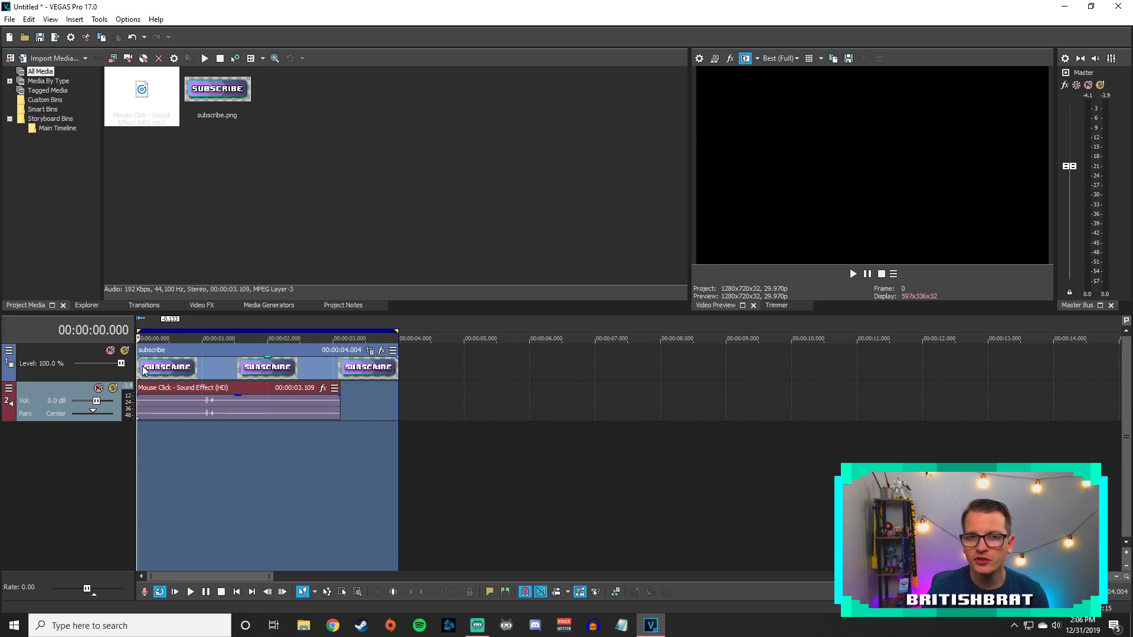
{"action": "left_click", "coordinate": [398, 371]}
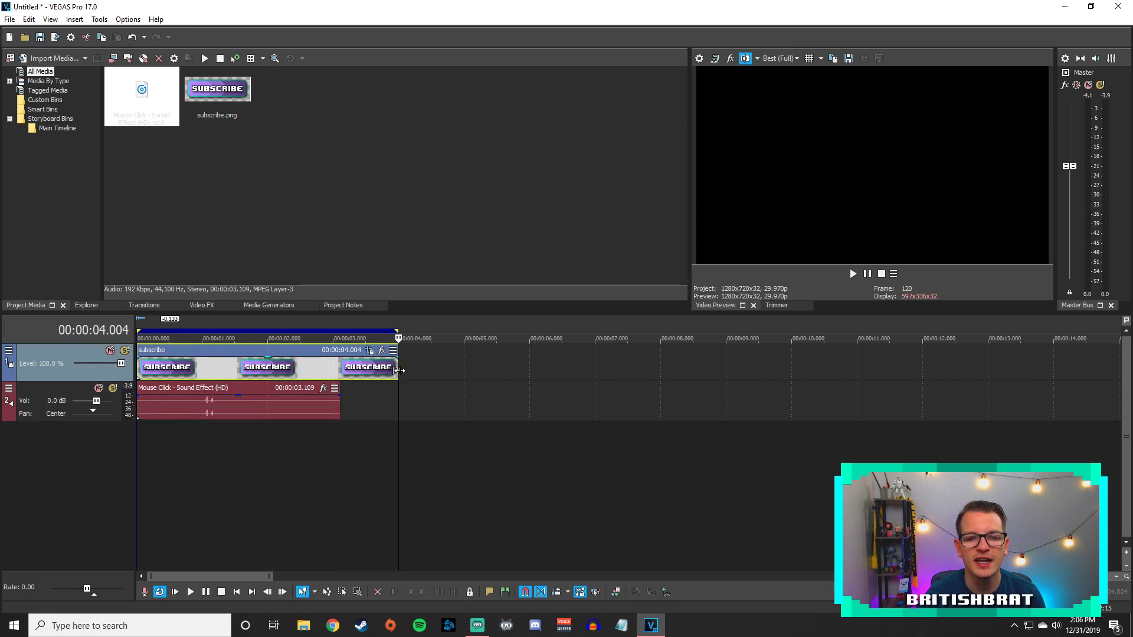